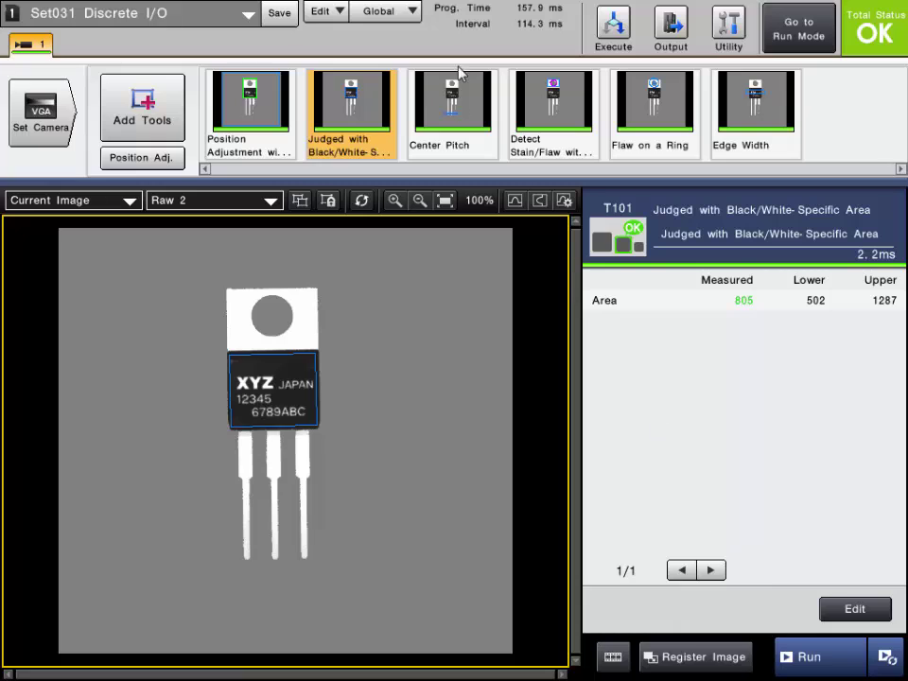
Step: Open the External Terminal settings under Global > Communications & I/O
{"action": "left_click", "coordinate": [397, 12]}
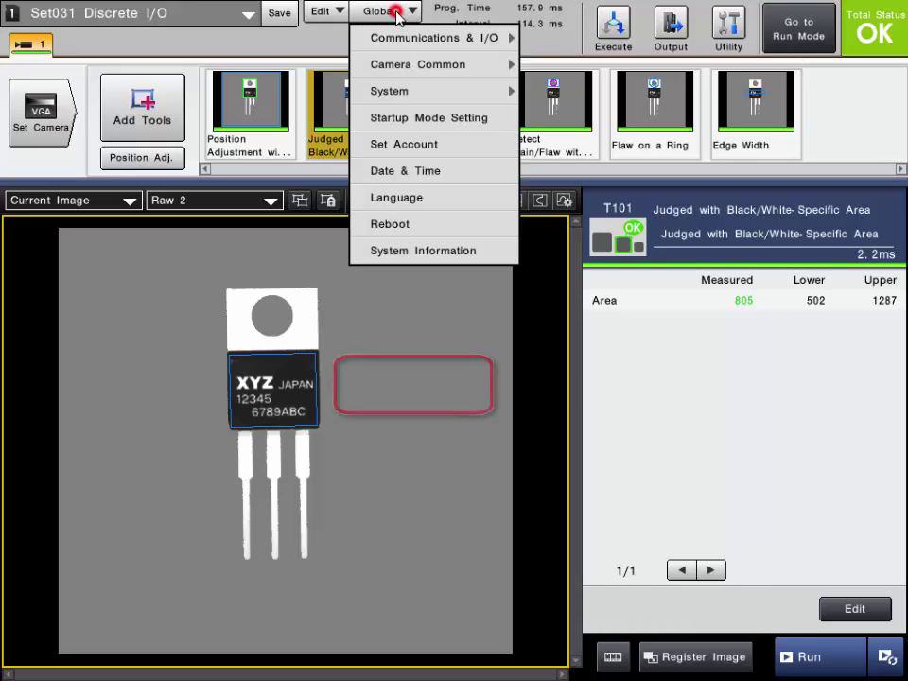
{"action": "left_click", "coordinate": [399, 44]}
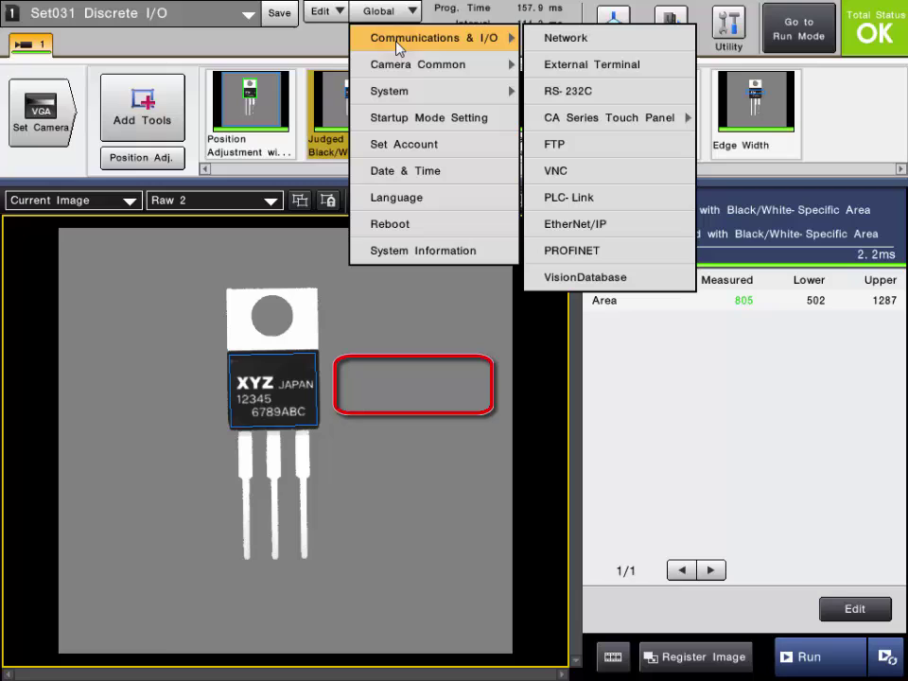
{"action": "left_click", "coordinate": [568, 66]}
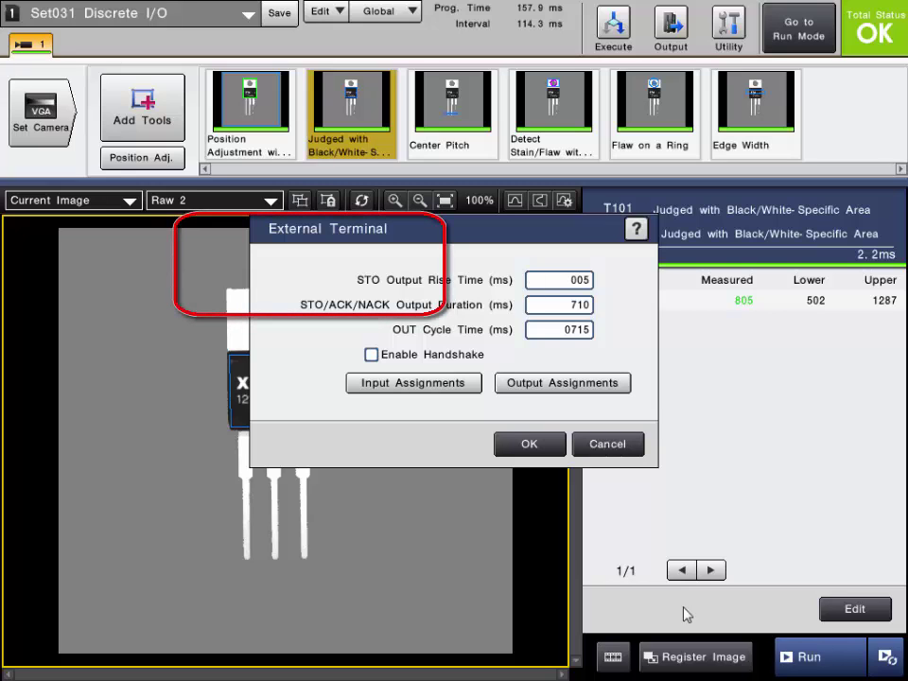
Step: Open Input Assignments and review the options, leaving F_IN2 as TEST, F_IN3 as EXT, IN14 as PST
{"action": "left_click", "coordinate": [411, 385]}
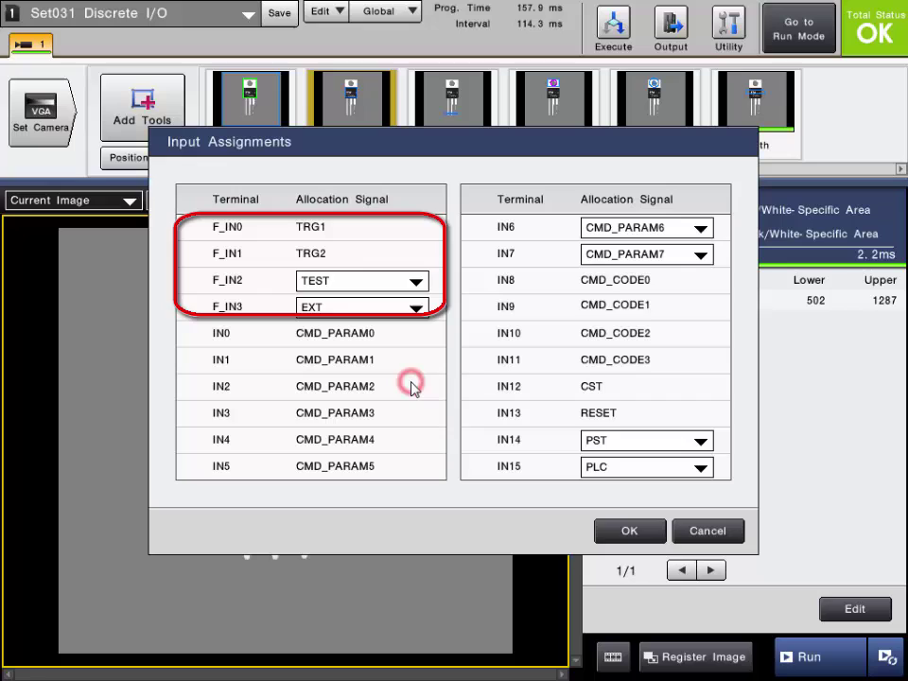
{"action": "left_click", "coordinate": [356, 284]}
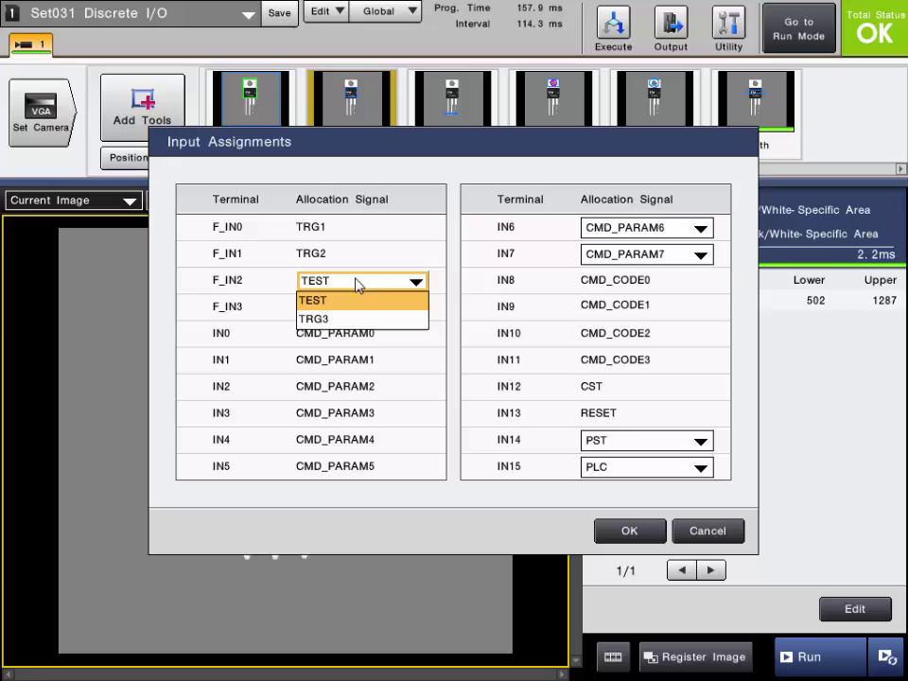
{"action": "left_click", "coordinate": [356, 281]}
{"action": "left_click", "coordinate": [357, 309]}
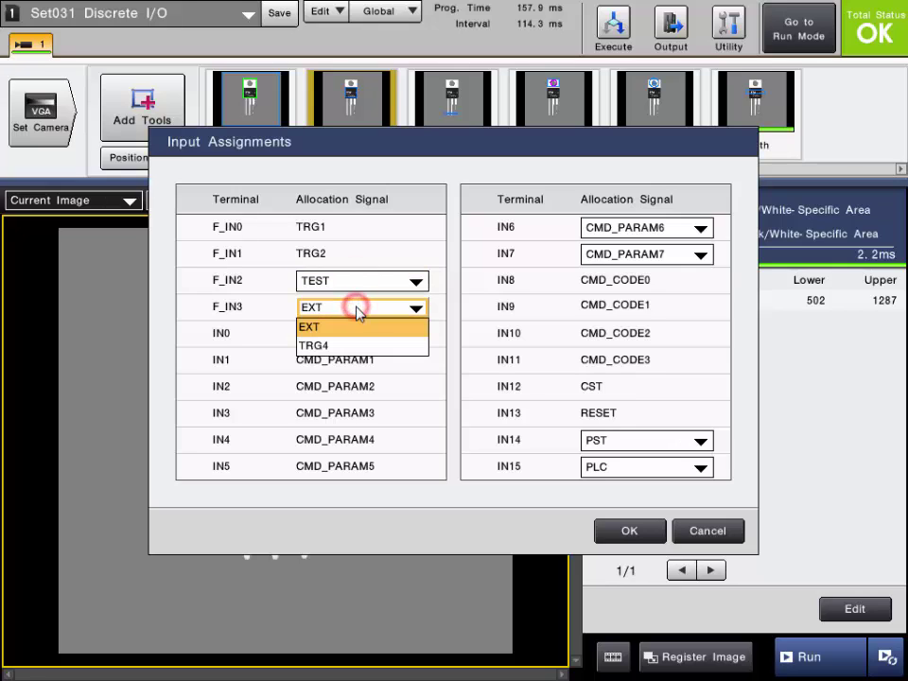
{"action": "left_click", "coordinate": [356, 309]}
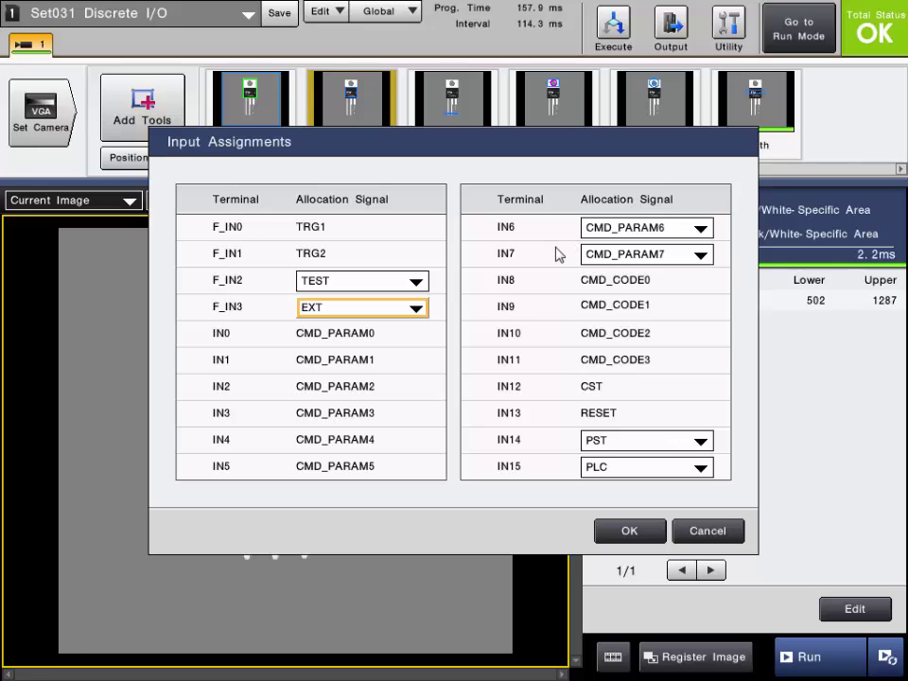
{"action": "left_click", "coordinate": [664, 443]}
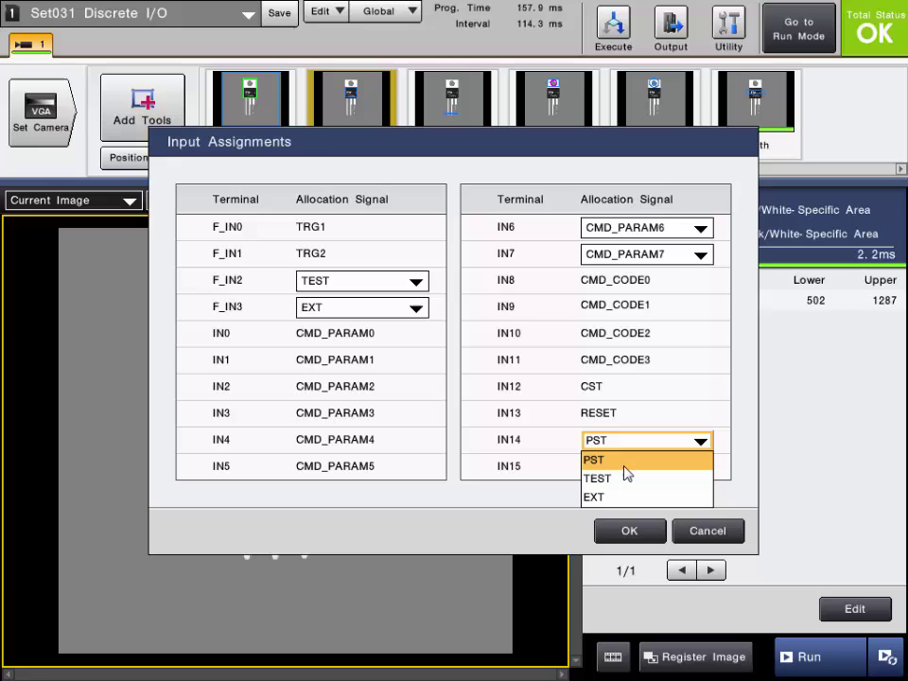
{"action": "left_click", "coordinate": [625, 462]}
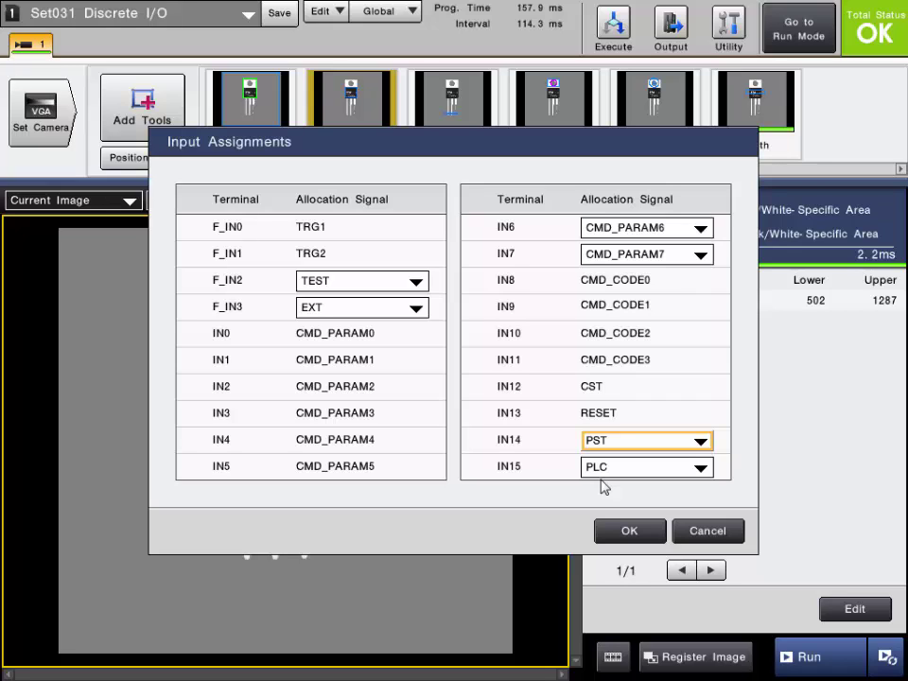
Step: Close Input Assignments with OK and bring up the Output Assignments table
{"action": "left_click", "coordinate": [629, 531]}
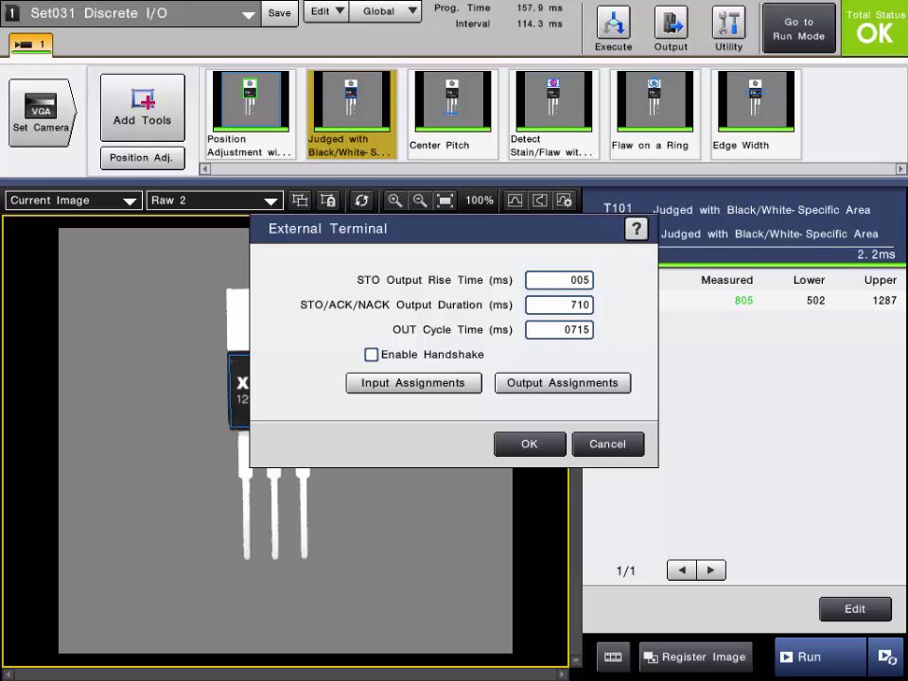
{"action": "left_click", "coordinate": [589, 388]}
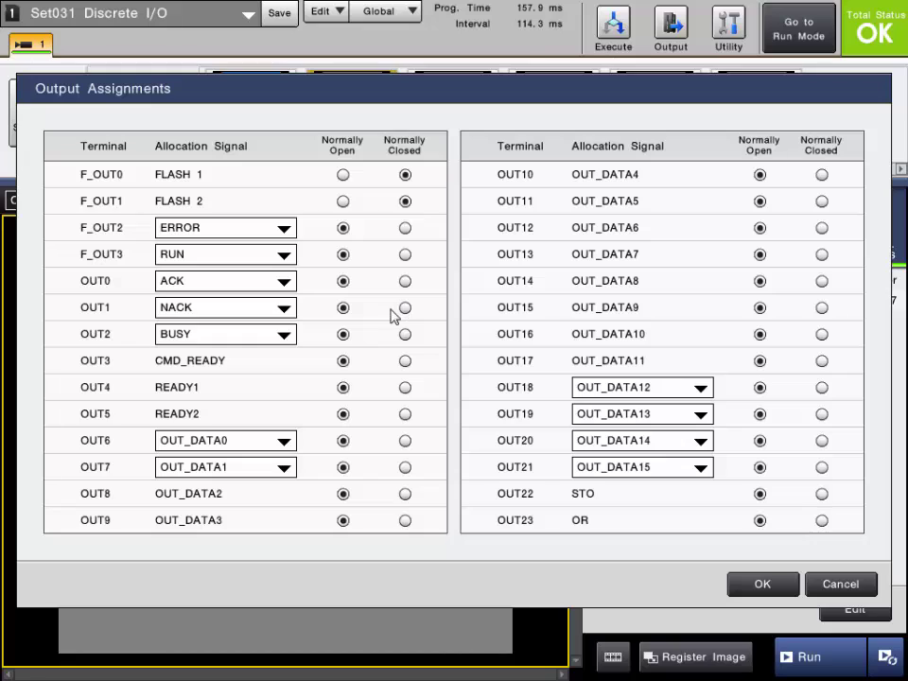
{"action": "left_click", "coordinate": [405, 360]}
{"action": "left_click", "coordinate": [343, 361]}
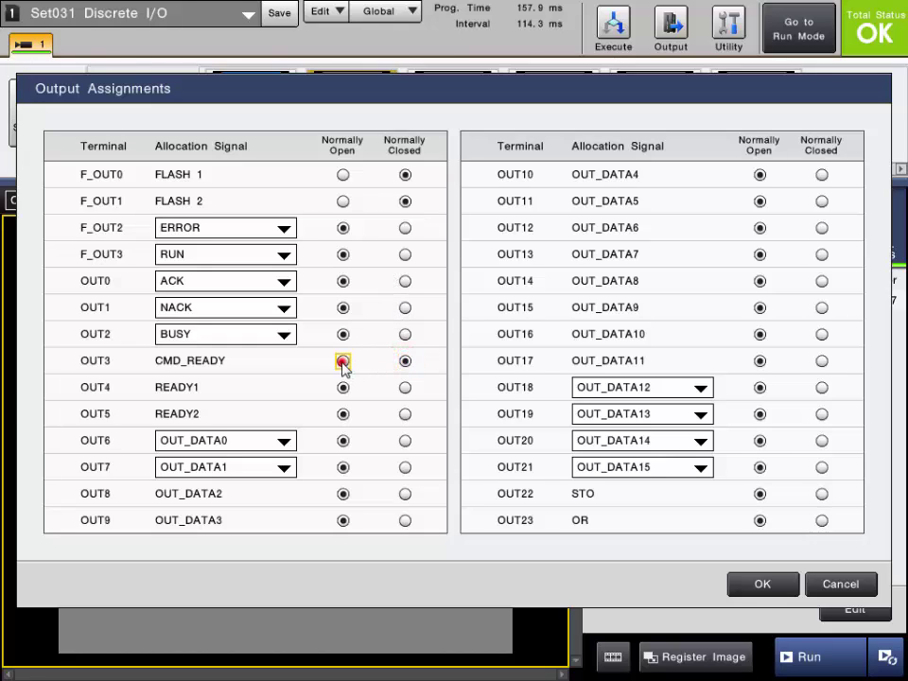
{"action": "left_click", "coordinate": [405, 361]}
{"action": "left_click", "coordinate": [343, 361]}
Step: Assign FLASH 3 to F_OUT2 and FLASH 4 to F_OUT3, keeping OUT0 ACK and OUT21 OUT_DATA15
{"action": "left_click", "coordinate": [247, 235]}
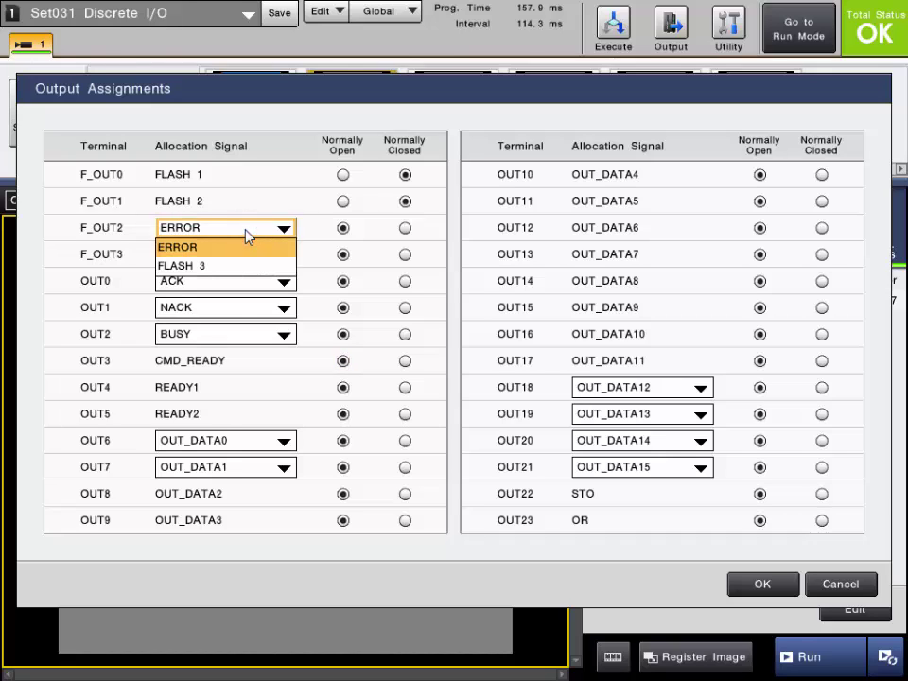
{"action": "left_click", "coordinate": [233, 266]}
{"action": "left_click", "coordinate": [232, 254]}
{"action": "left_click", "coordinate": [219, 296]}
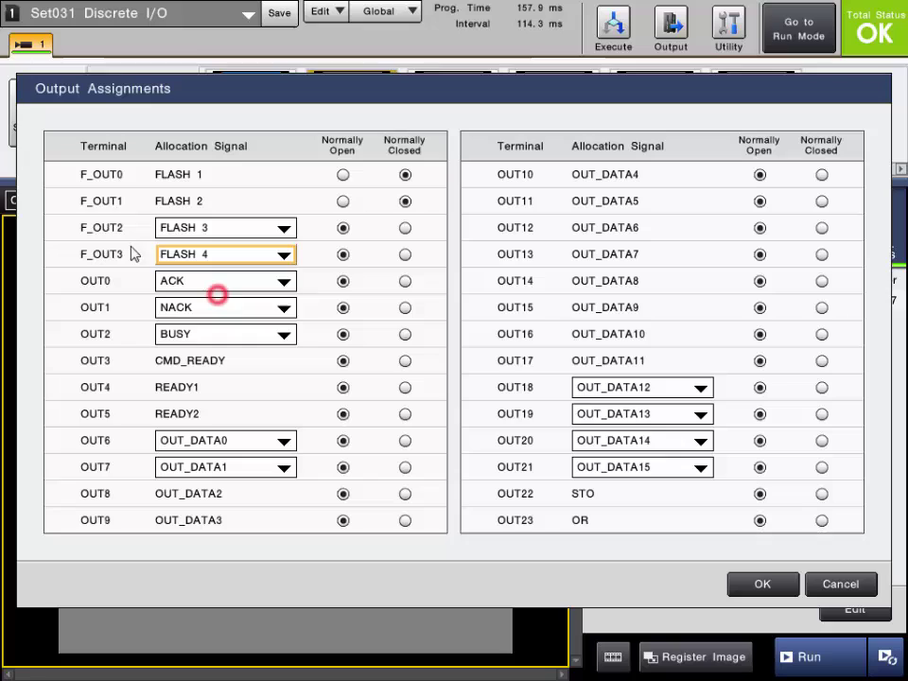
{"action": "left_click", "coordinate": [209, 284]}
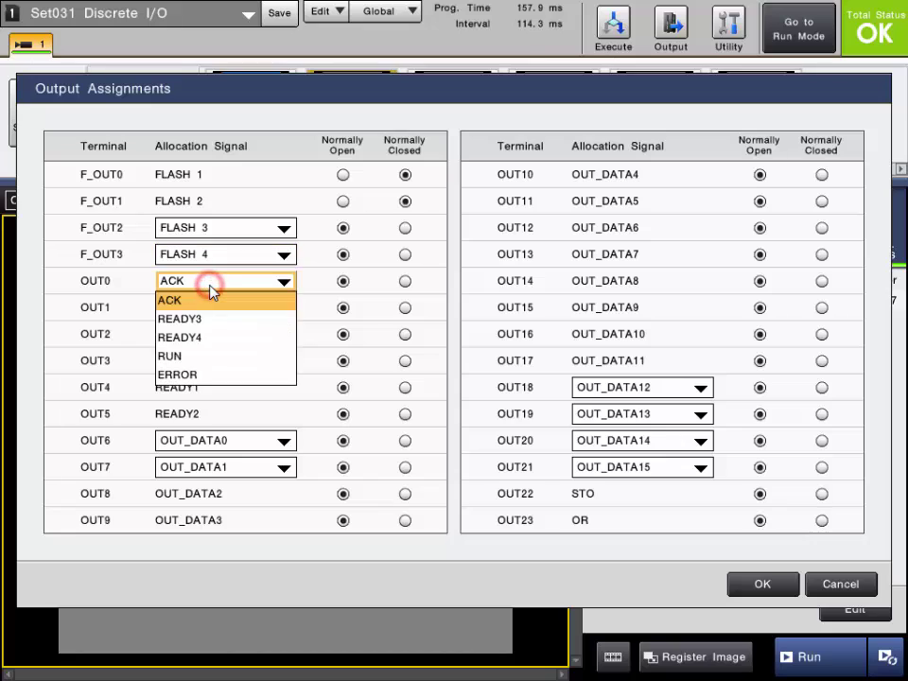
{"action": "left_click", "coordinate": [210, 292]}
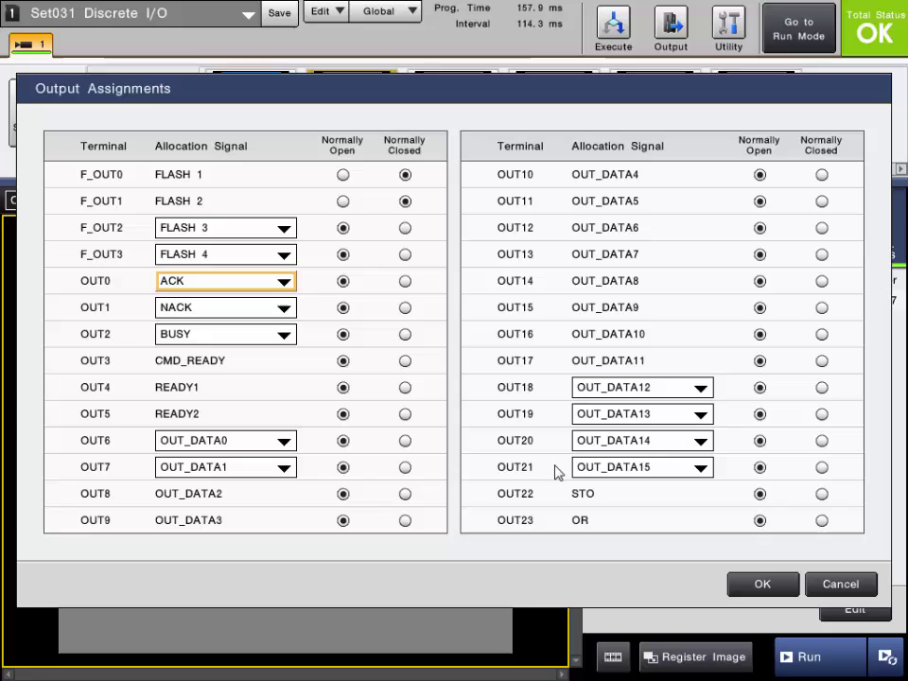
{"action": "left_click", "coordinate": [632, 472]}
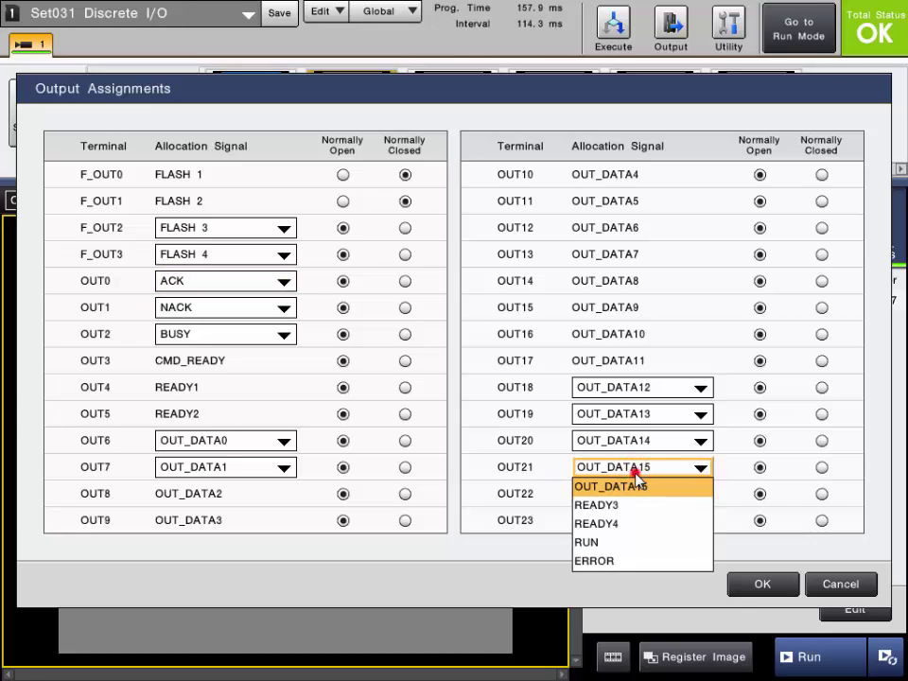
{"action": "left_click", "coordinate": [635, 474]}
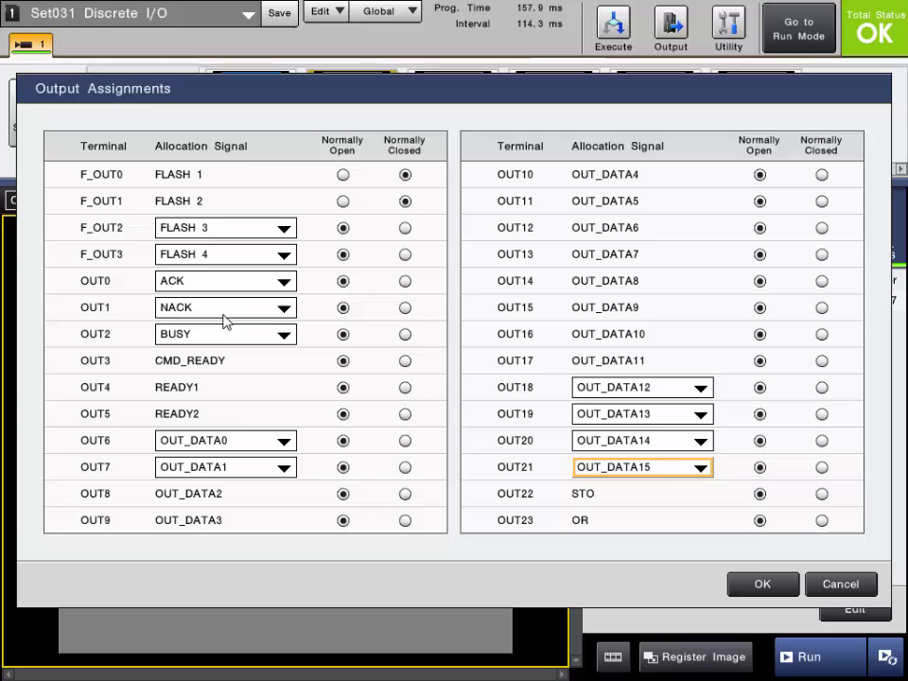
Step: Try READY3/READY4 on OUT6/OUT7, then restore OUT_DATA0 and OUT_DATA1
{"action": "left_click", "coordinate": [234, 440]}
{"action": "left_click", "coordinate": [227, 480]}
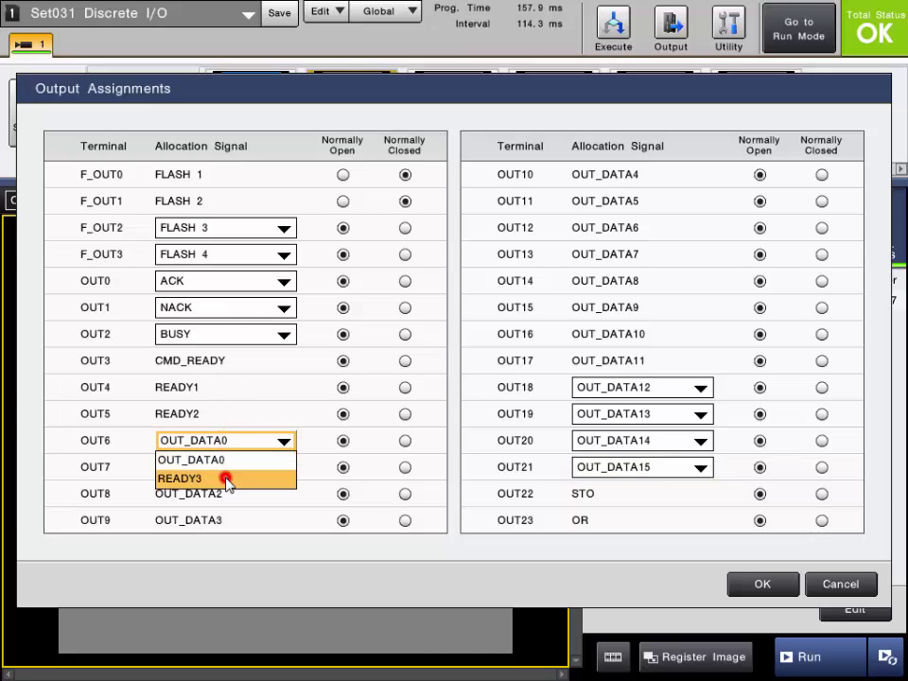
{"action": "left_click", "coordinate": [227, 468]}
{"action": "left_click", "coordinate": [222, 505]}
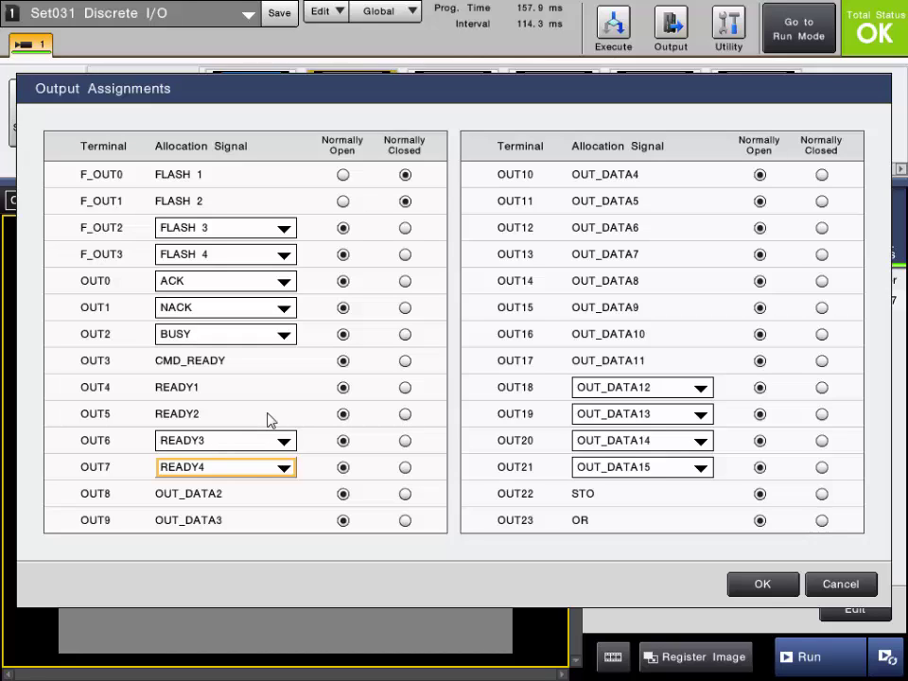
{"action": "left_click", "coordinate": [248, 466]}
{"action": "left_click", "coordinate": [229, 489]}
{"action": "left_click", "coordinate": [225, 440]}
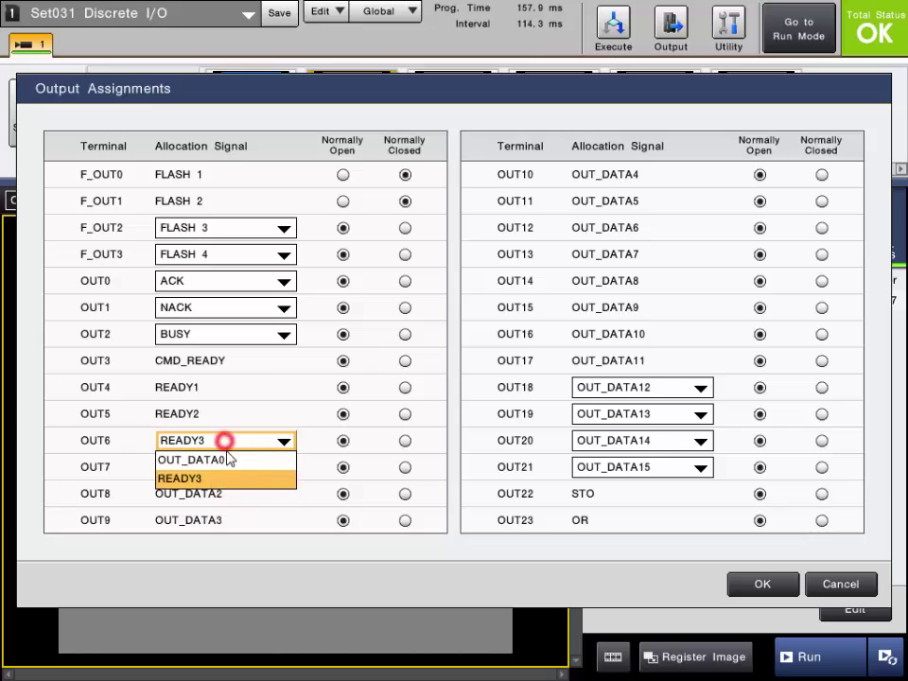
{"action": "left_click", "coordinate": [227, 459]}
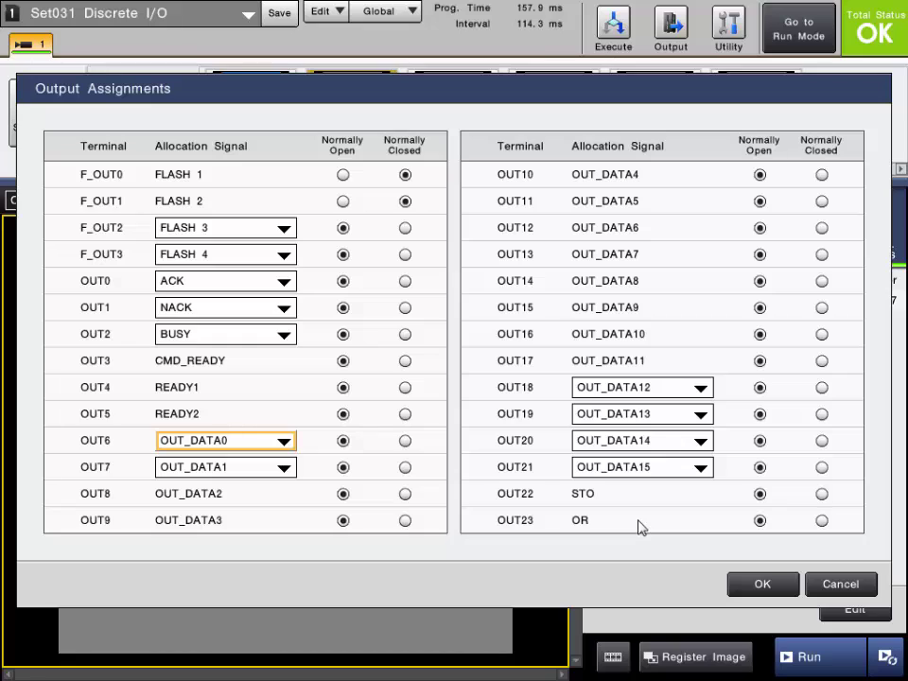
Step: Accept the Output Assignments with OK, back to the External Terminal timing values
{"action": "left_click", "coordinate": [668, 465]}
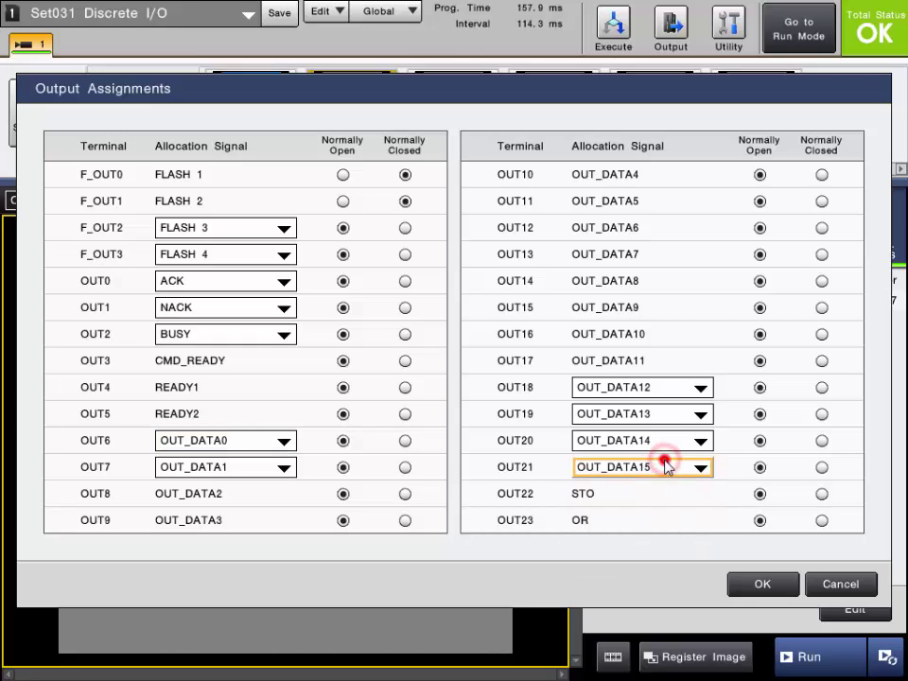
{"action": "left_click", "coordinate": [736, 586]}
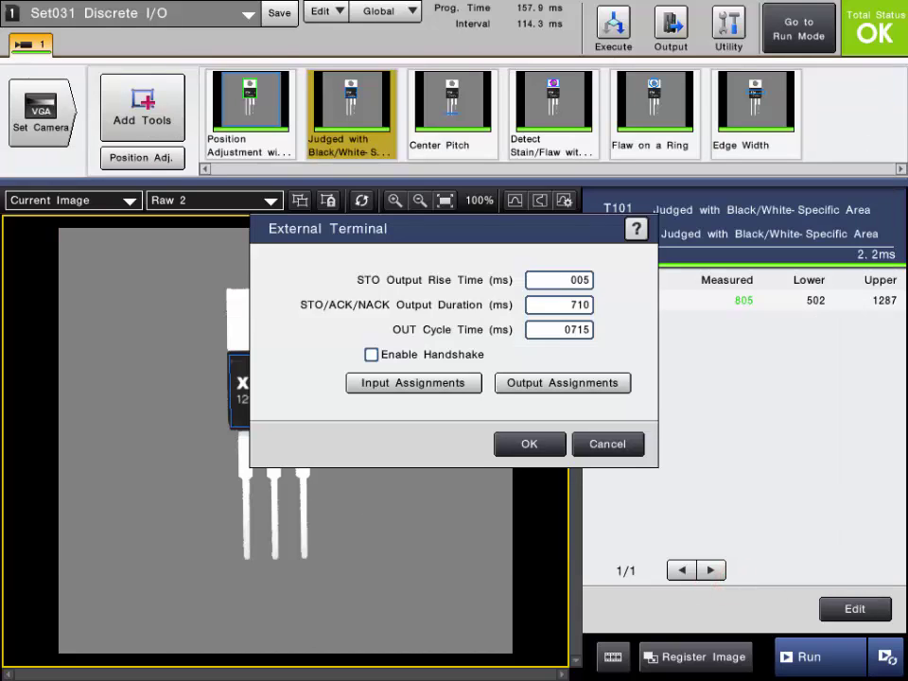